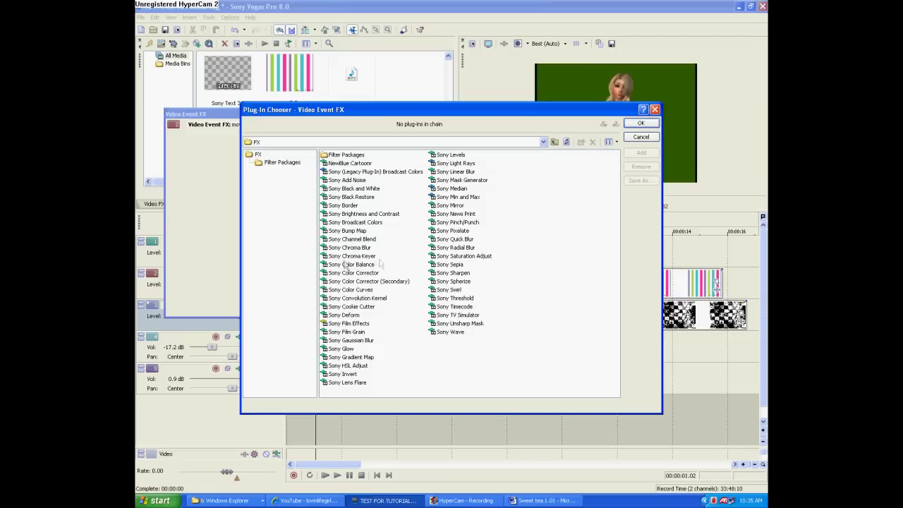
Step: Add Sony Chroma Keyer from the Video Event FX Plug-In Chooser to the Sims clip's chain
double_click(367, 257)
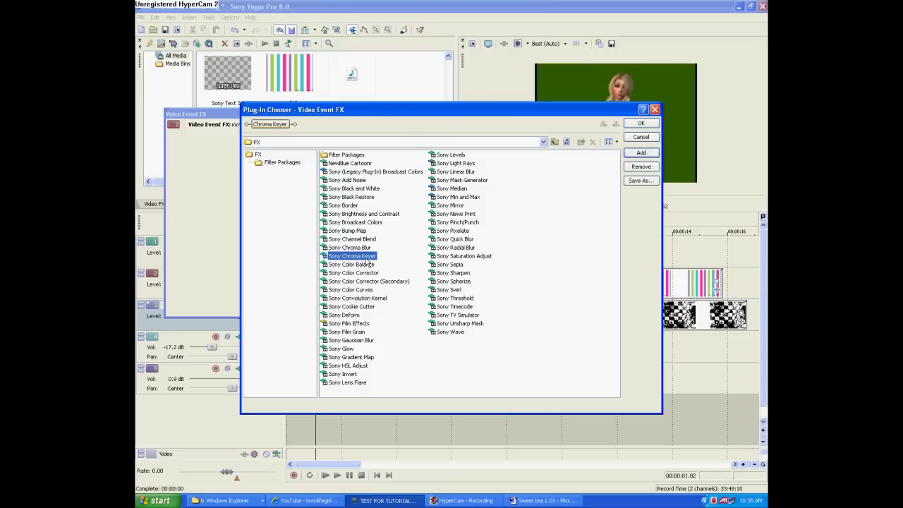
Step: Confirm the Chroma Keyer and sample the green backdrop as the key colour (R 47, G 88, B 0)
click(640, 123)
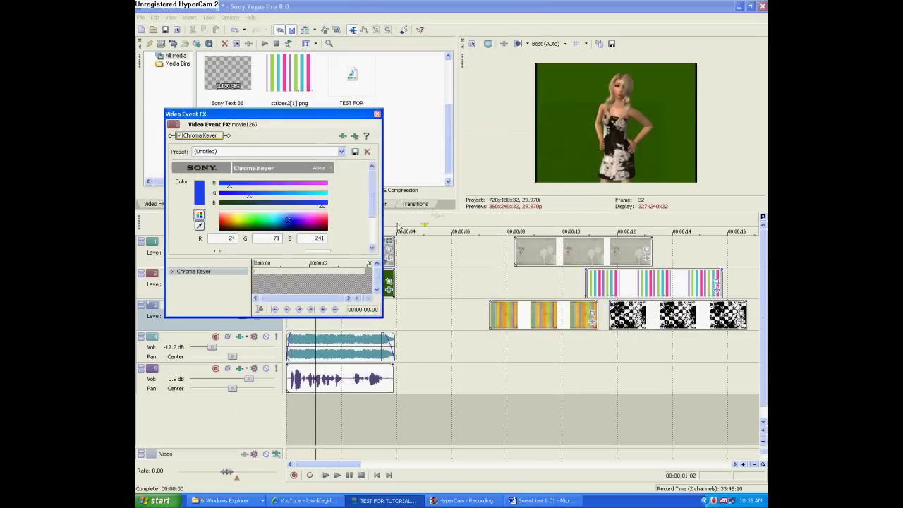
click(200, 224)
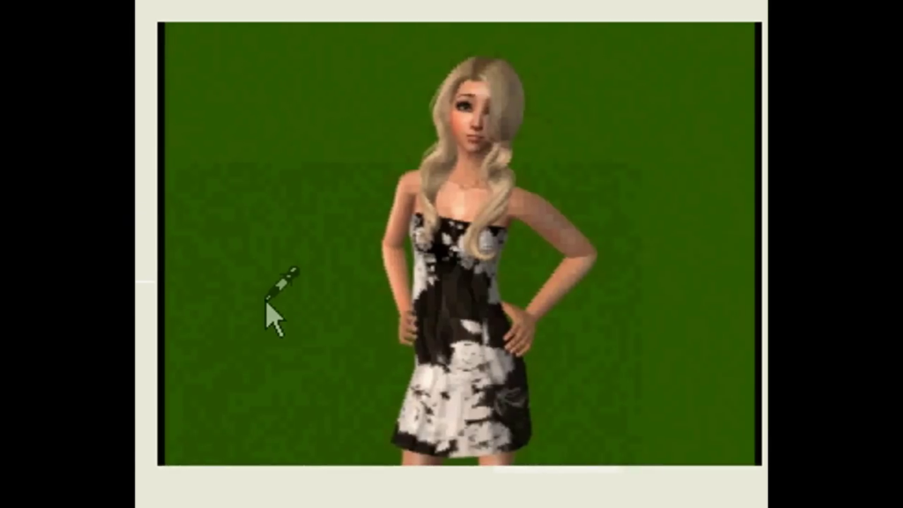
click(272, 305)
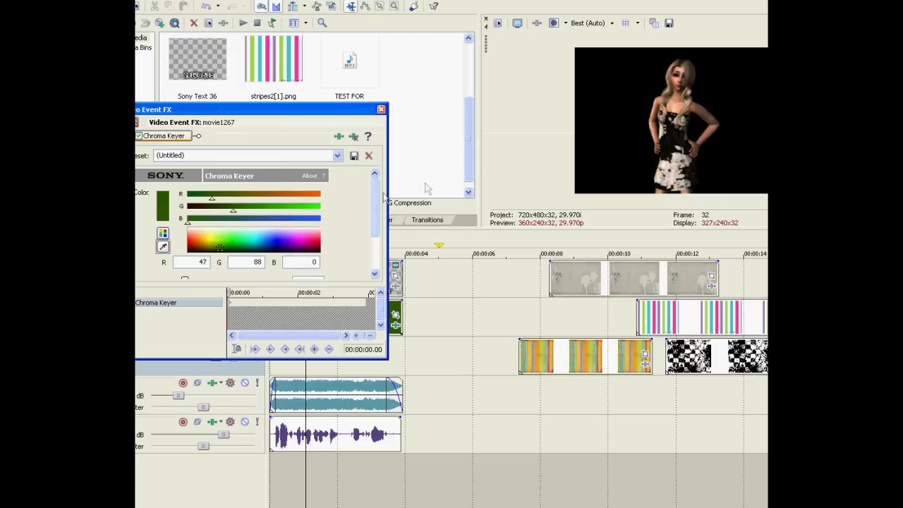
drag(373, 200, 373, 238)
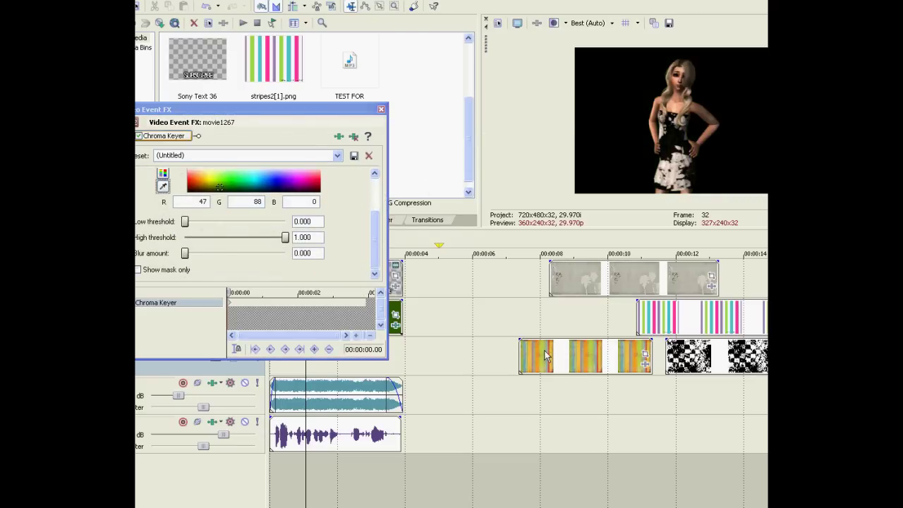
Step: Move the orange stripes clip to about 00:00:06 and turn on Show mask only
drag(547, 356, 299, 372)
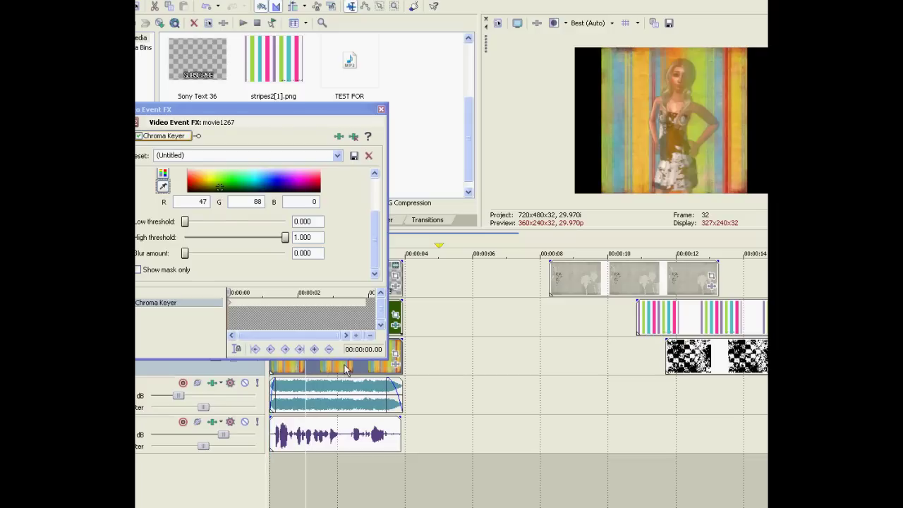
drag(346, 368, 562, 360)
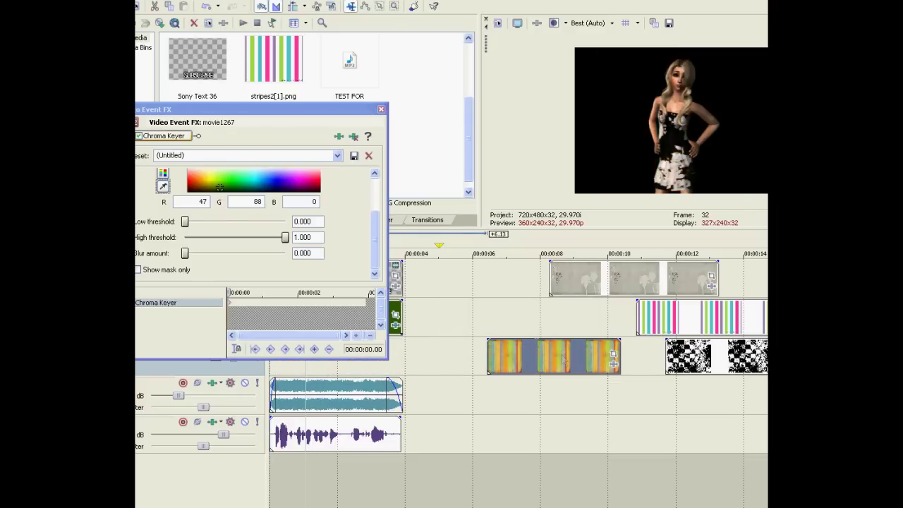
click(163, 270)
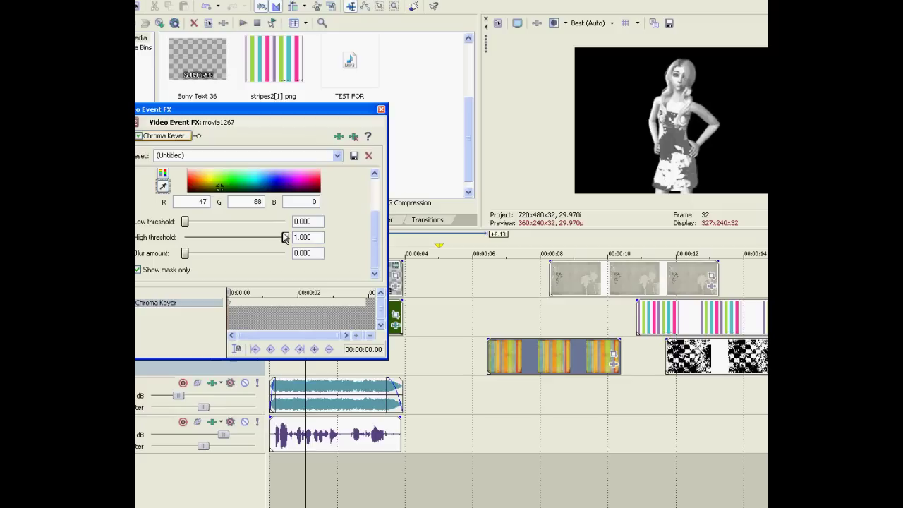
Step: Set High threshold 0.000 and Low threshold 0.224, trying Blur 0.181 before returning it to 0.000
drag(284, 238, 169, 233)
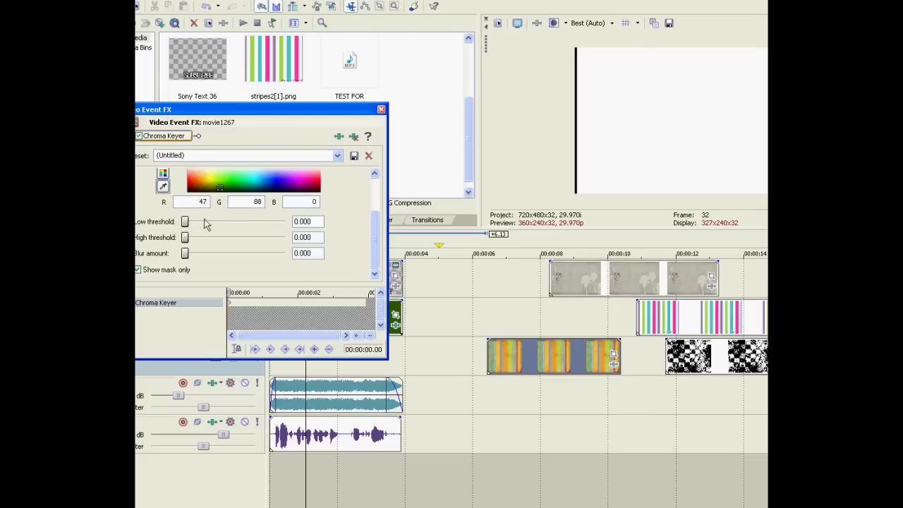
drag(184, 223, 206, 223)
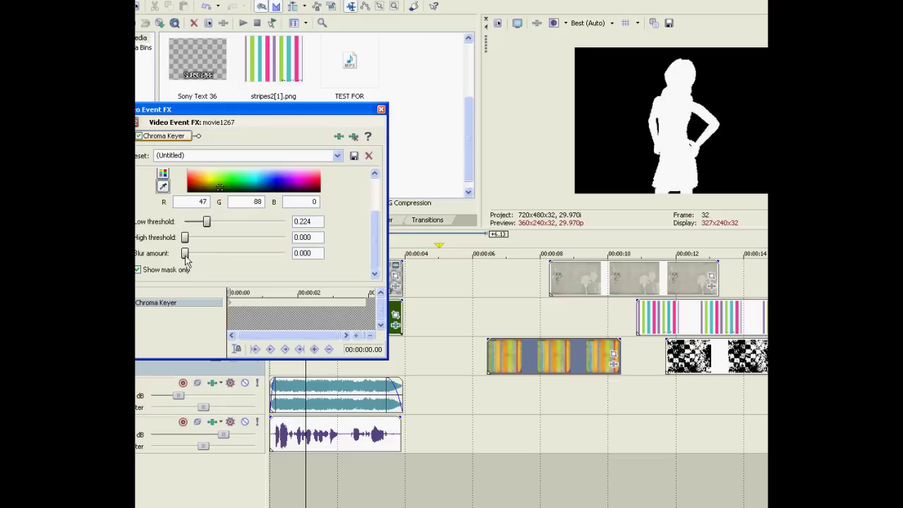
drag(184, 254, 202, 254)
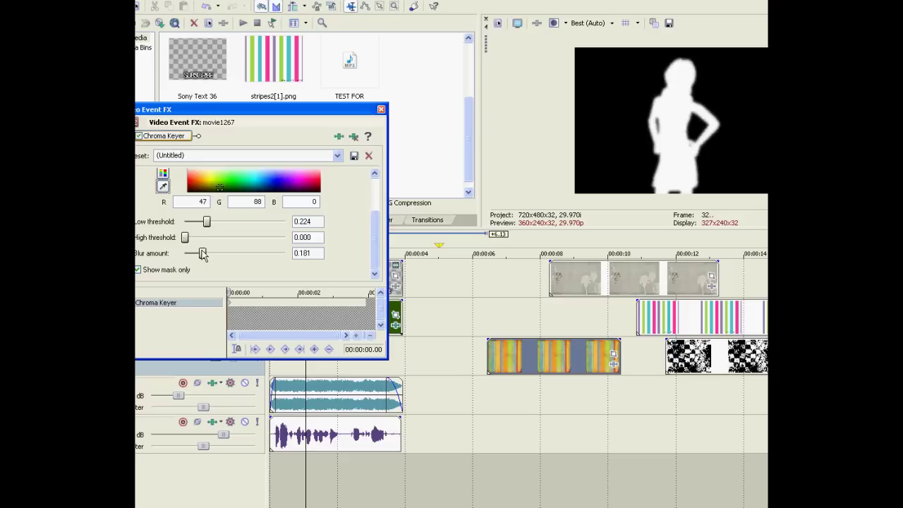
drag(202, 254, 185, 254)
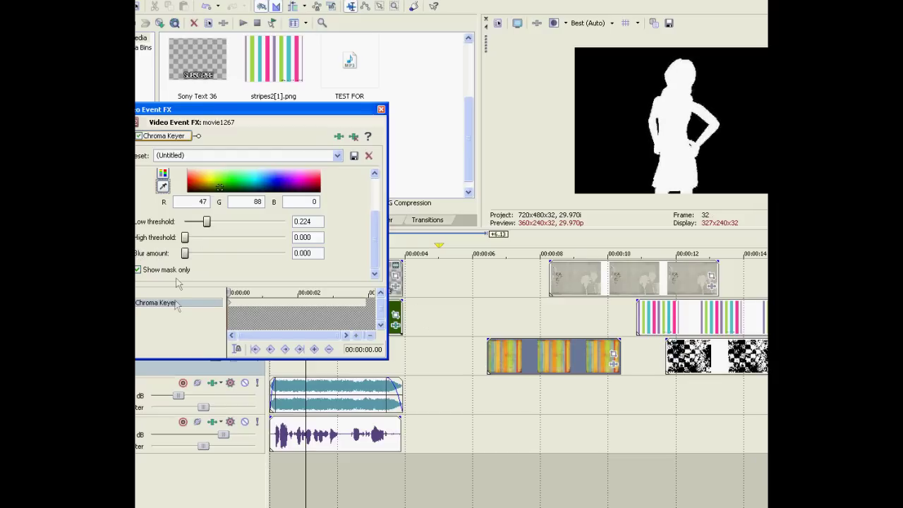
Step: Turn off the mask view, test the stripes clip behind the character while varying Blur, then close the keyer
click(154, 270)
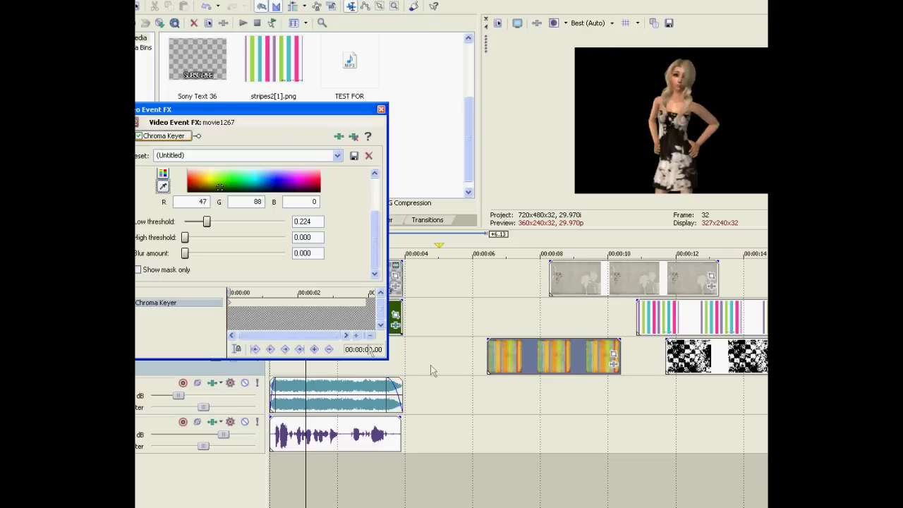
drag(521, 365, 296, 362)
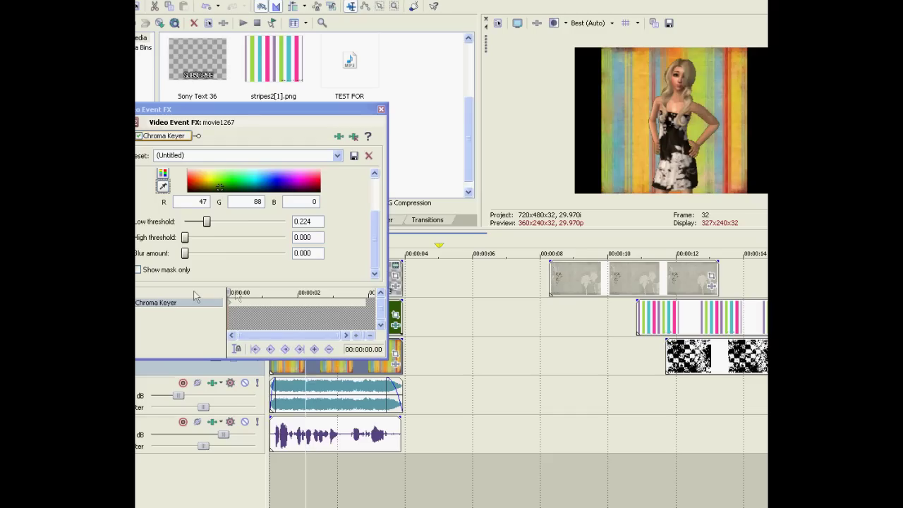
drag(186, 253, 202, 254)
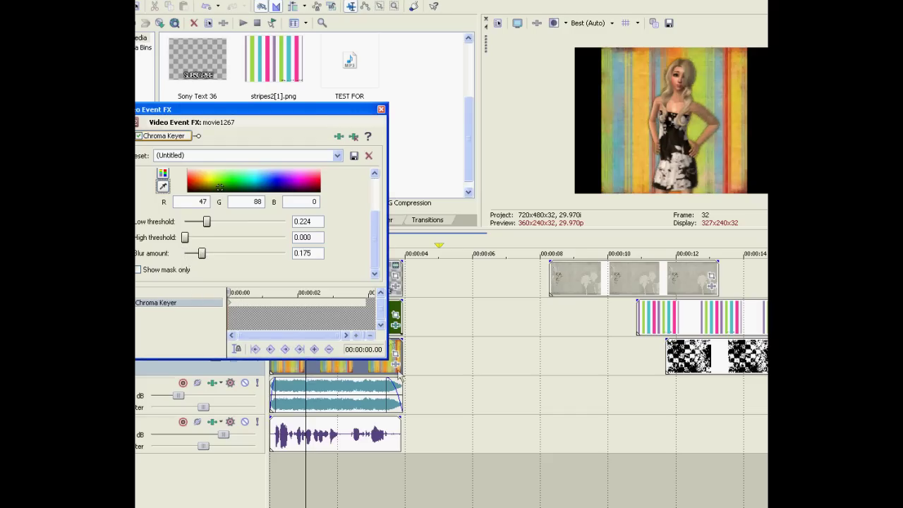
drag(397, 360, 519, 355)
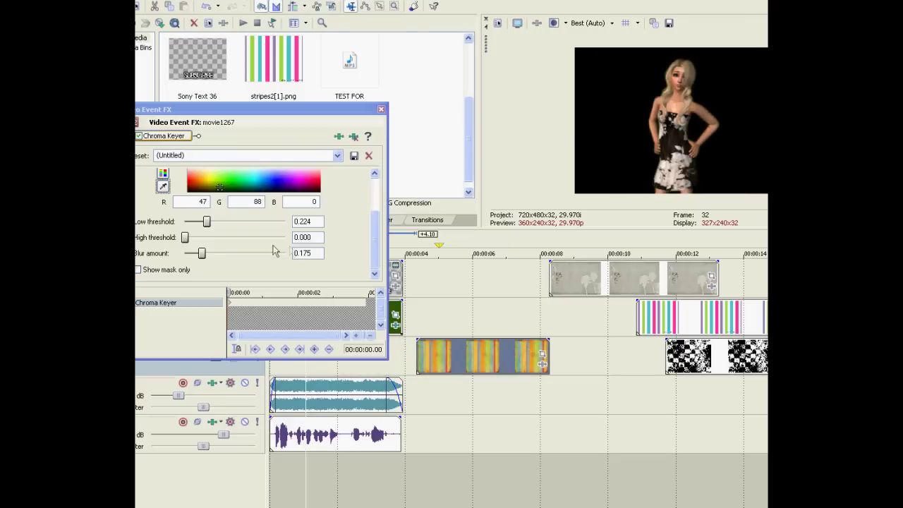
drag(202, 253, 314, 257)
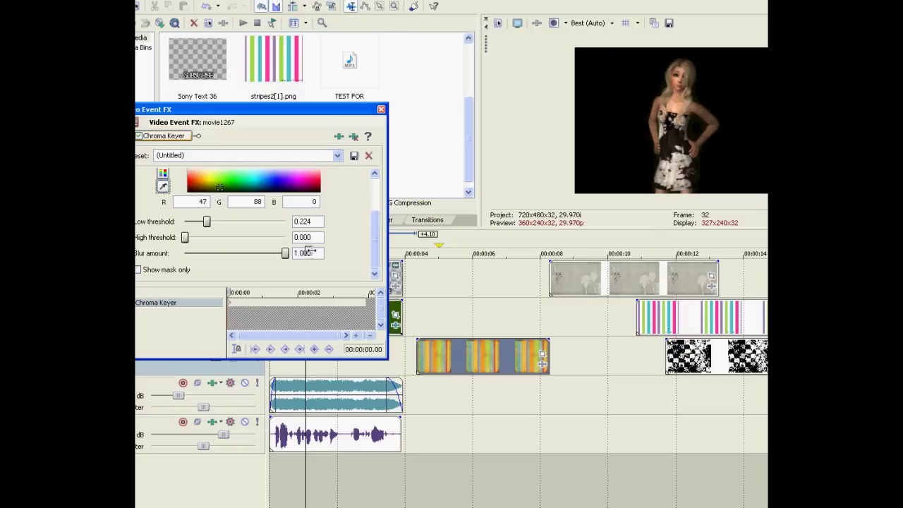
drag(434, 356, 286, 361)
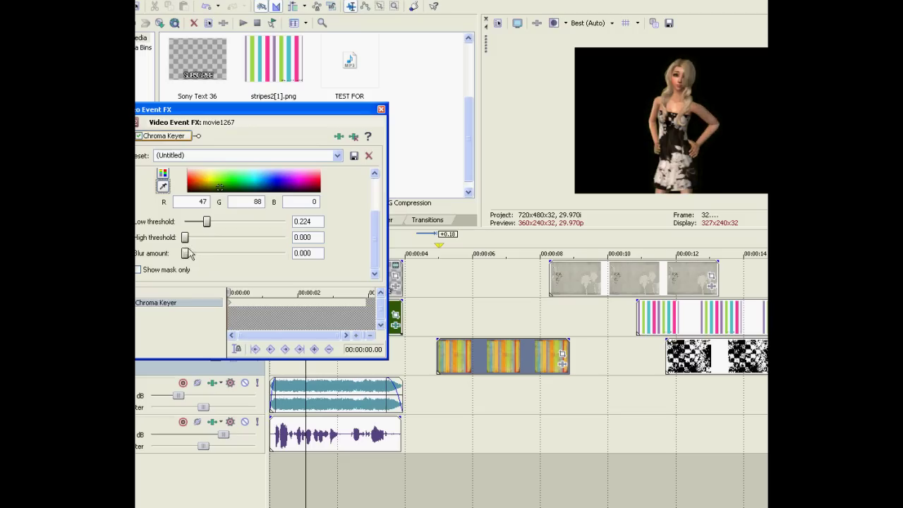
drag(185, 253, 200, 255)
click(381, 109)
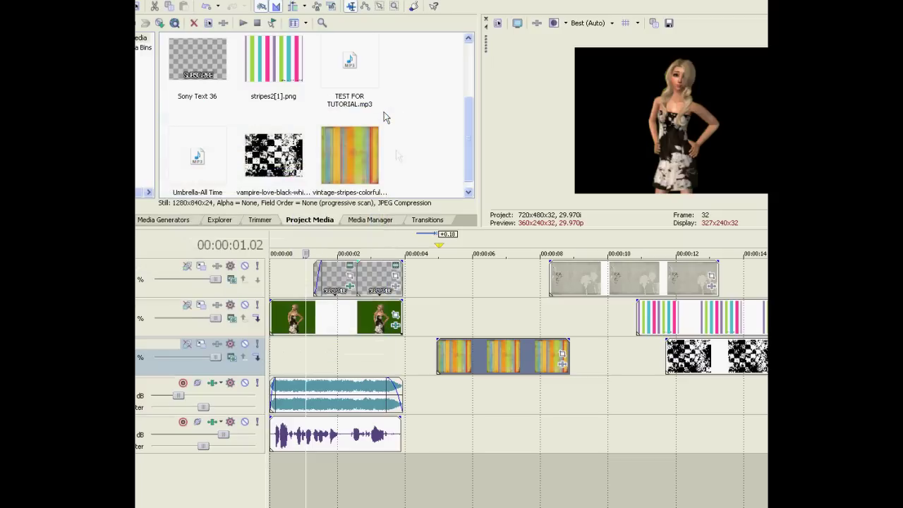
Step: Rearrange the stripes and checkerboard clips across tracks 2 and 3, checkers near 00:00:09
click(517, 316)
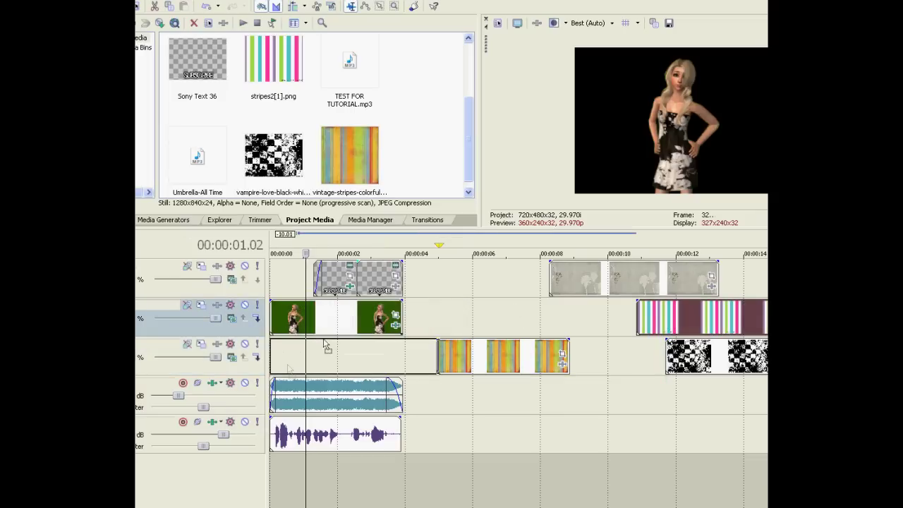
drag(325, 344, 315, 360)
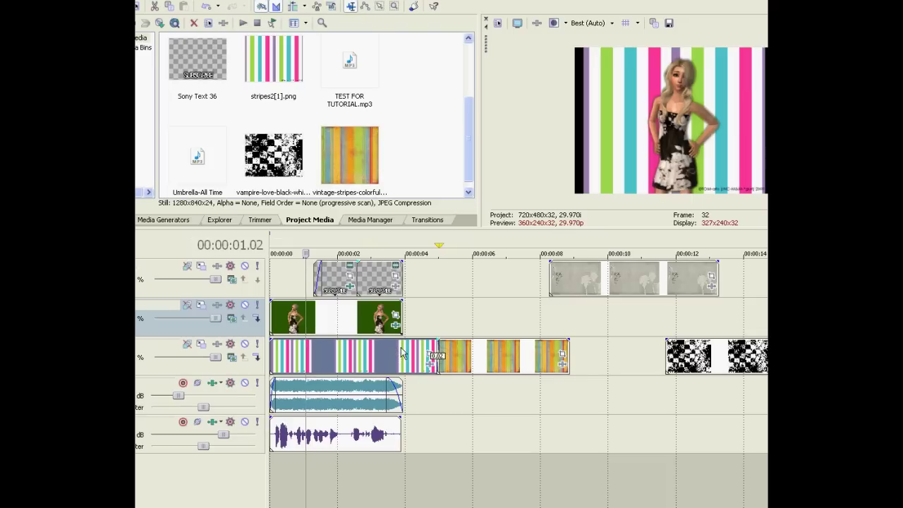
drag(374, 358, 626, 323)
drag(691, 356, 295, 357)
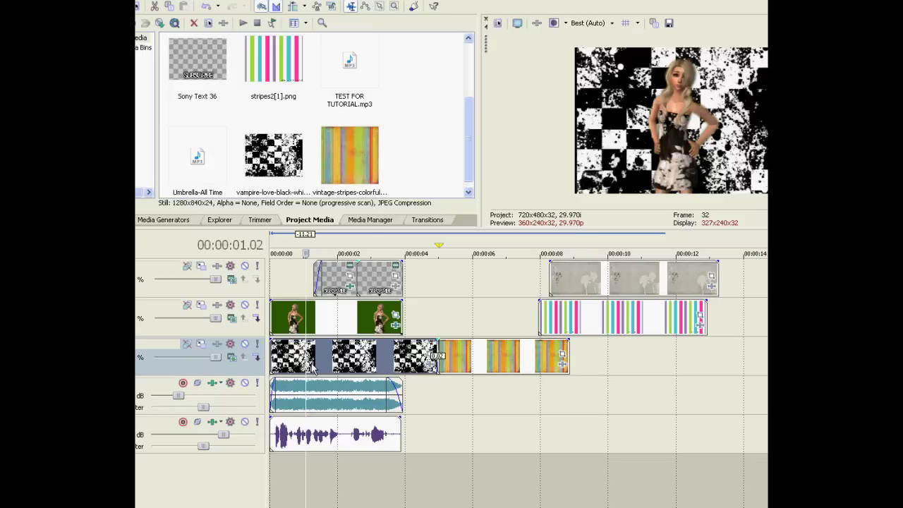
drag(315, 368, 624, 357)
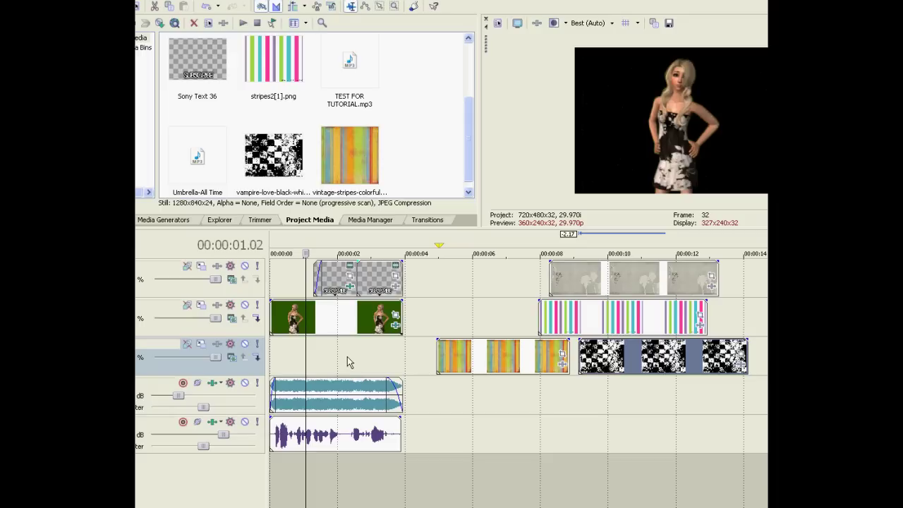
drag(565, 351, 398, 351)
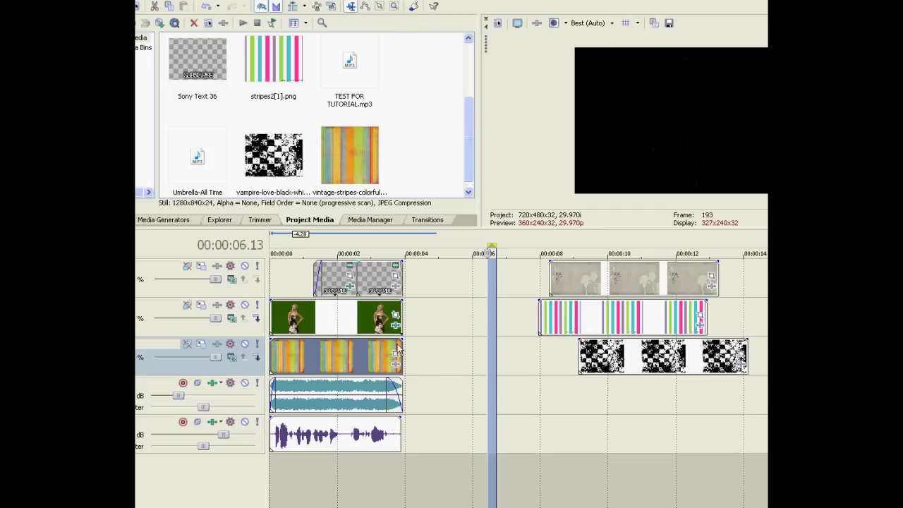
Step: Preview the composite between 00:00:06 and 00:00:01, and move the vintage stripes clip after the checker clip
click(493, 246)
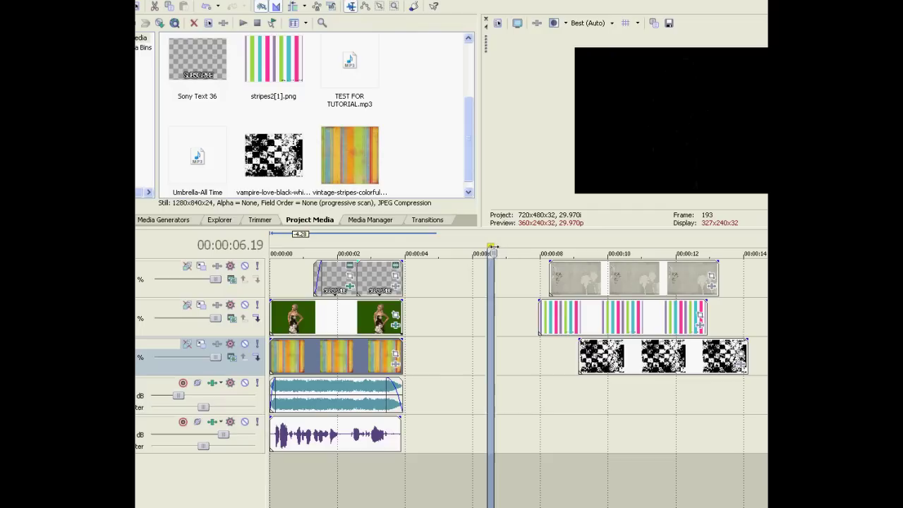
drag(491, 247, 487, 245)
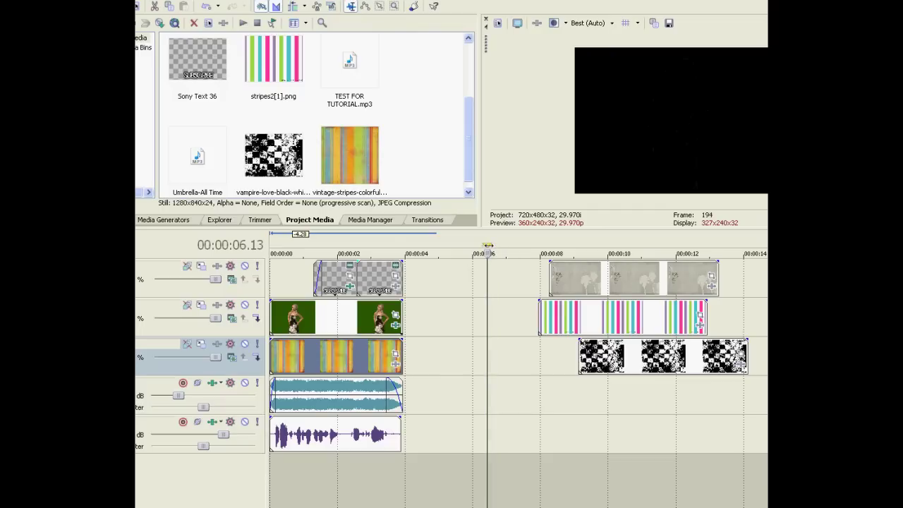
click(343, 366)
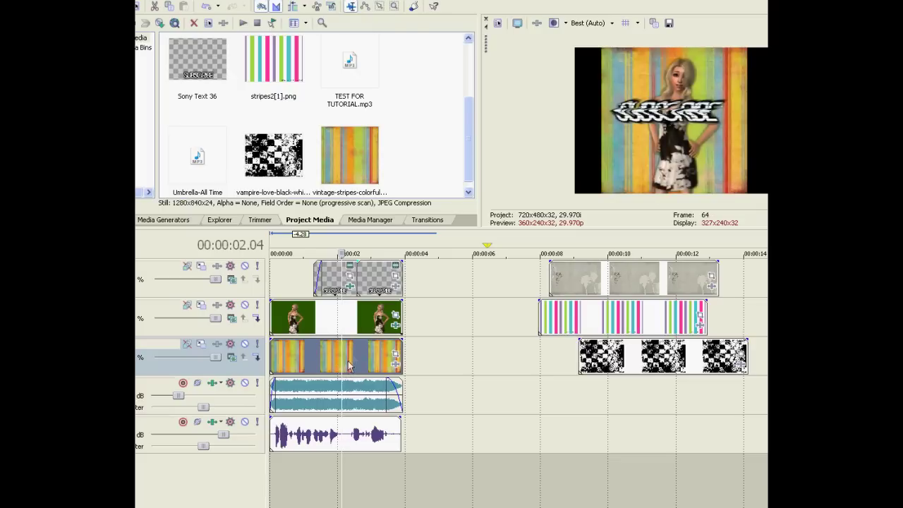
click(305, 365)
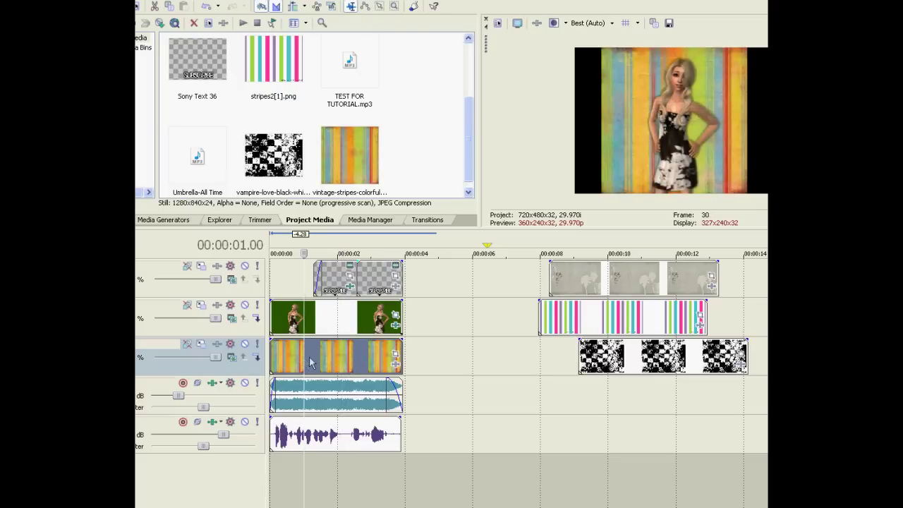
drag(331, 360, 763, 347)
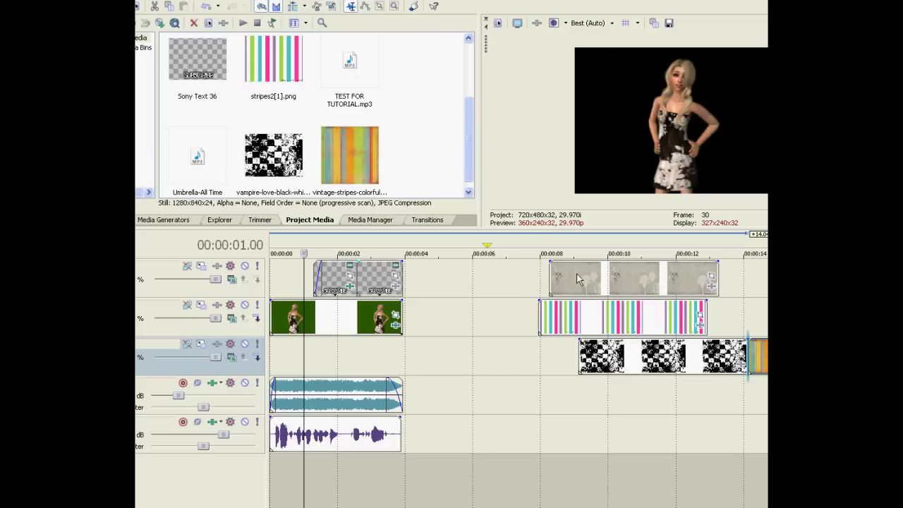
Step: Place and crop the grey flower clip at track 3's start, and shift the purple audio clip later
drag(577, 279, 297, 356)
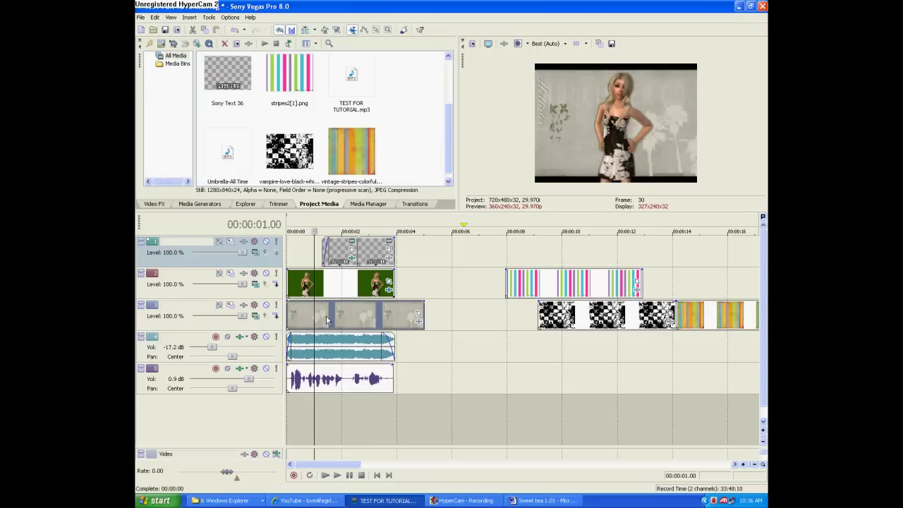
click(420, 316)
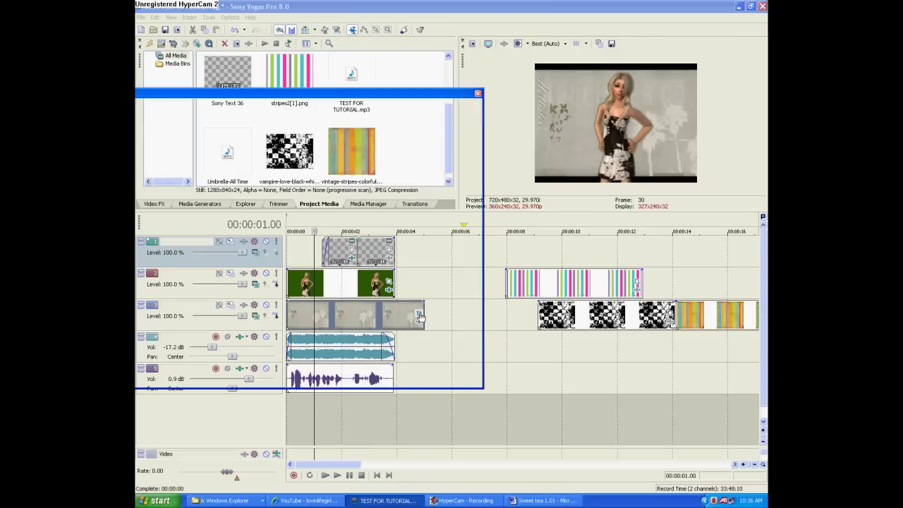
mouse_move(468, 148)
mouse_down()
mouse_move(464, 161)
mouse_move(477, 146)
mouse_up()
drag(469, 98, 534, 103)
click(543, 94)
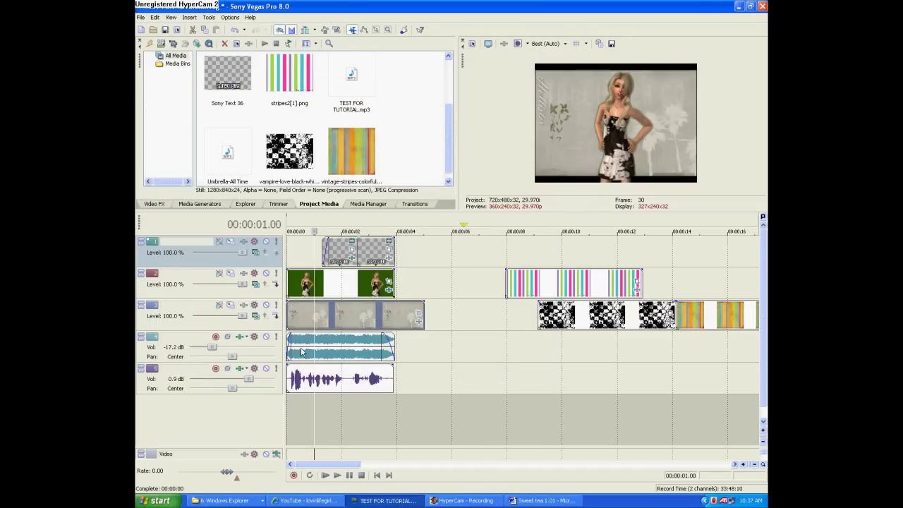
click(347, 378)
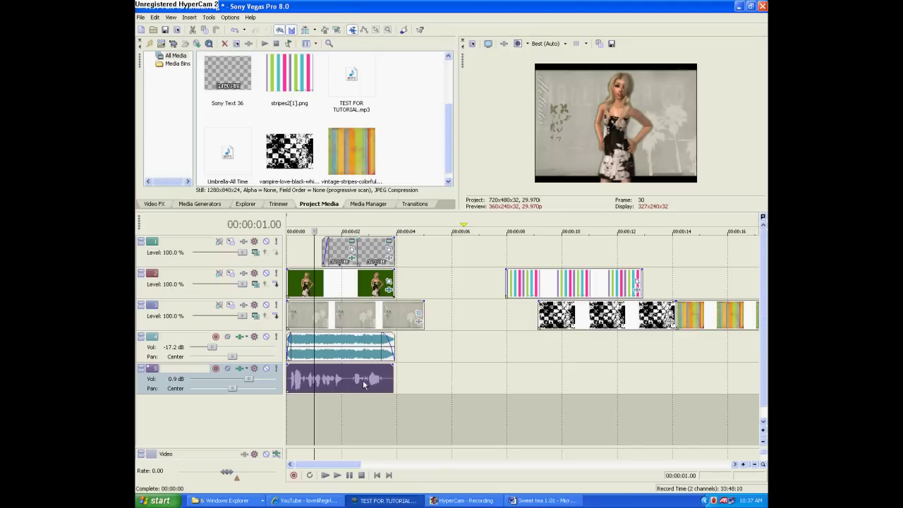
drag(363, 379, 486, 380)
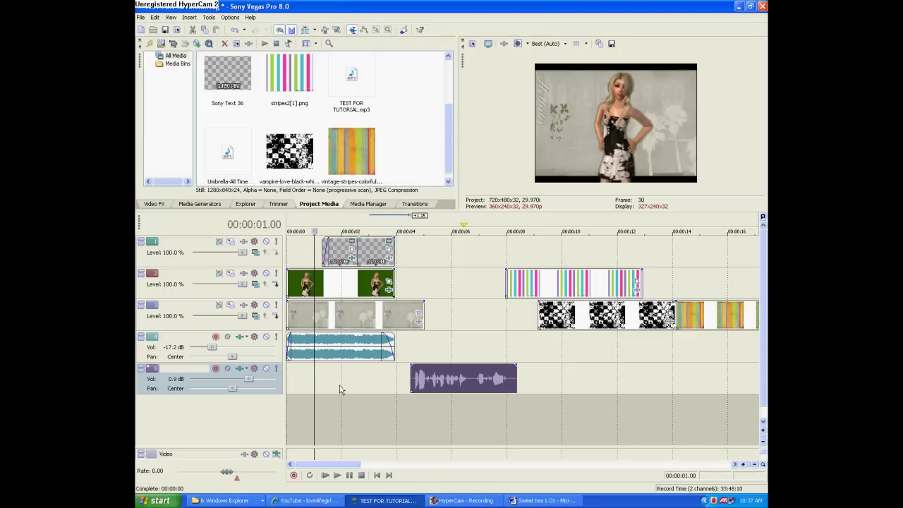
Step: Return the purple audio clip to the start and raise its track volume to 0.4 dB
click(368, 400)
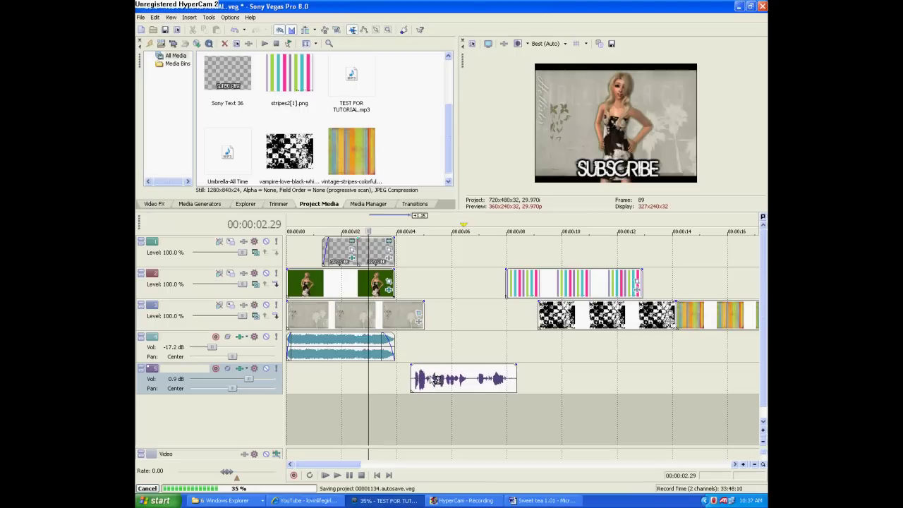
drag(436, 379, 311, 379)
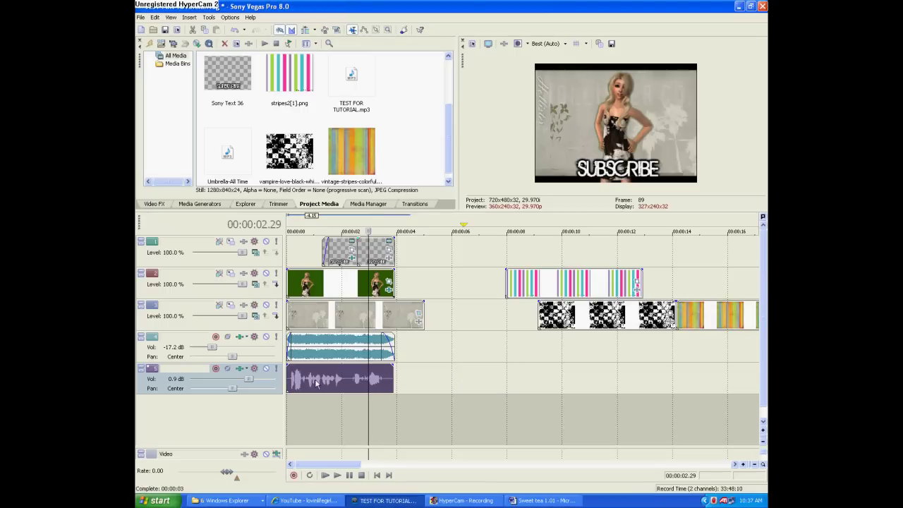
click(339, 400)
mouse_move(250, 380)
mouse_down()
mouse_move(268, 379)
mouse_move(198, 379)
mouse_move(251, 381)
mouse_up()
click(349, 475)
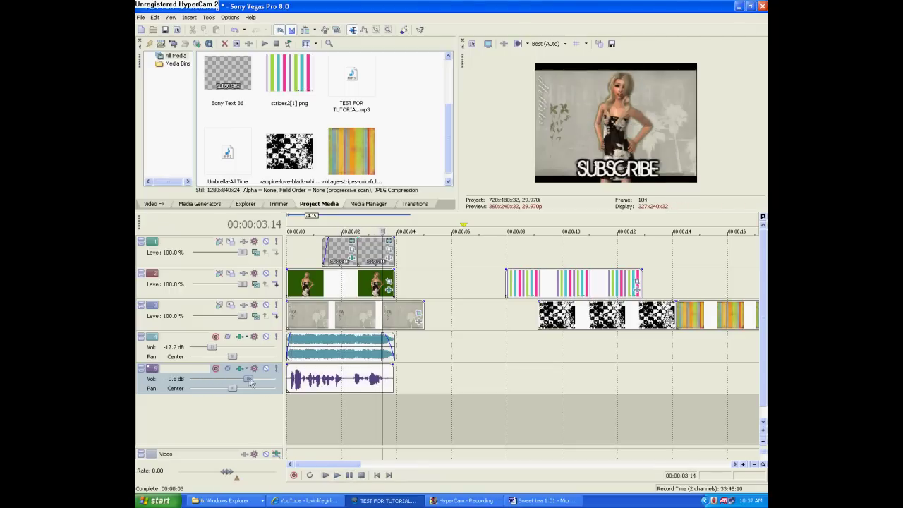
Step: Lower the upper audio track to -25.4 dB, play back, and trim the flower clip to end near 00:00:04
drag(212, 347, 207, 347)
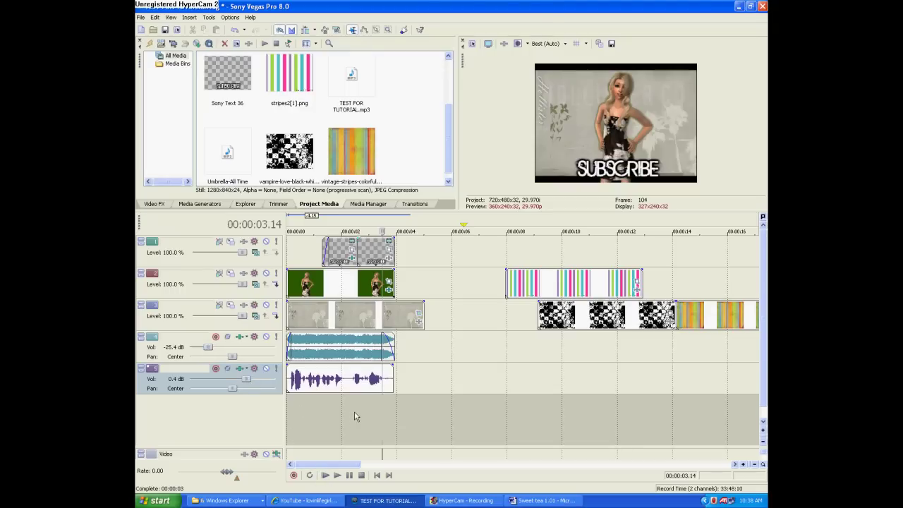
click(324, 475)
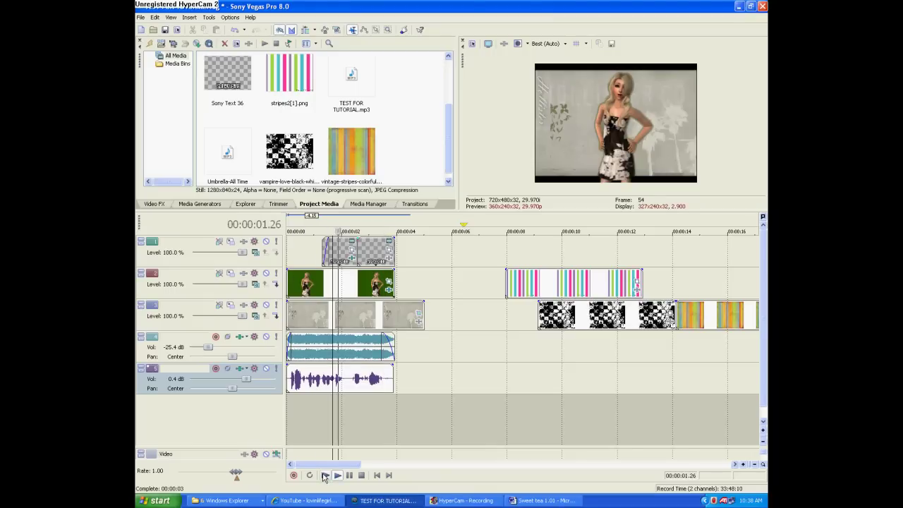
click(342, 316)
drag(423, 315, 394, 321)
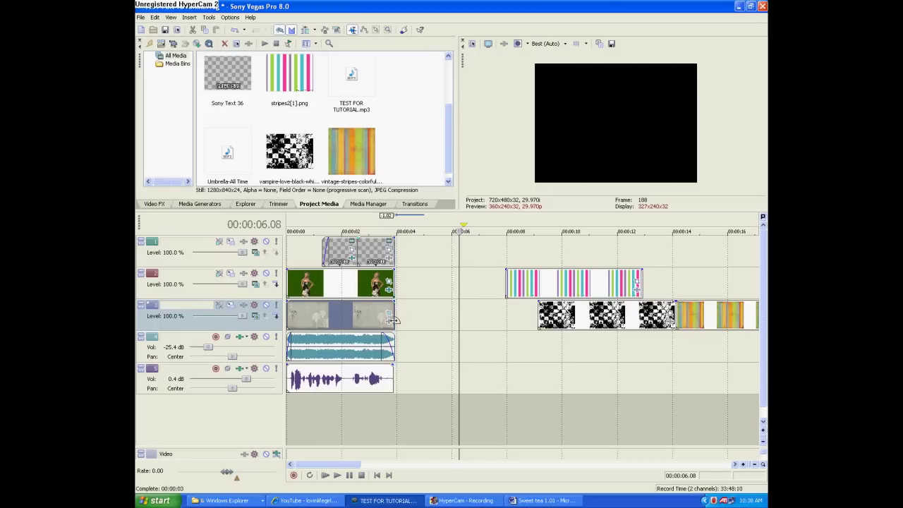
click(392, 352)
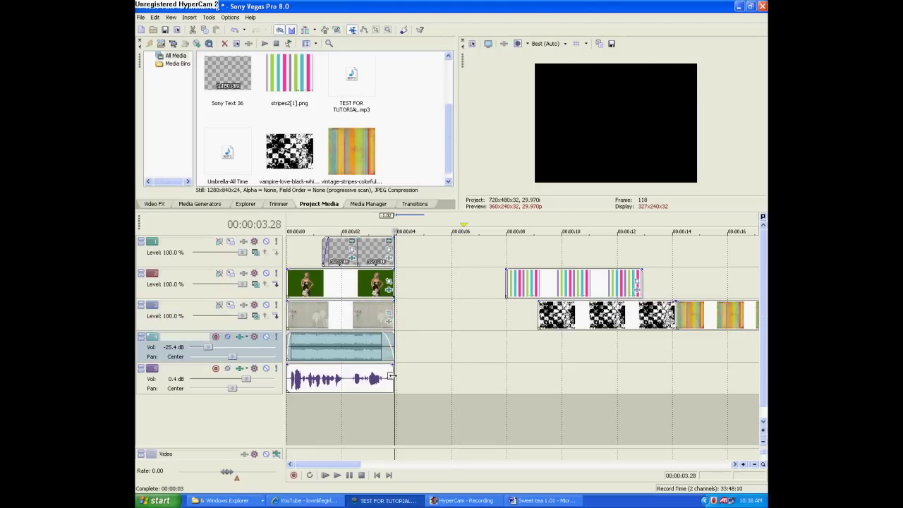
click(391, 378)
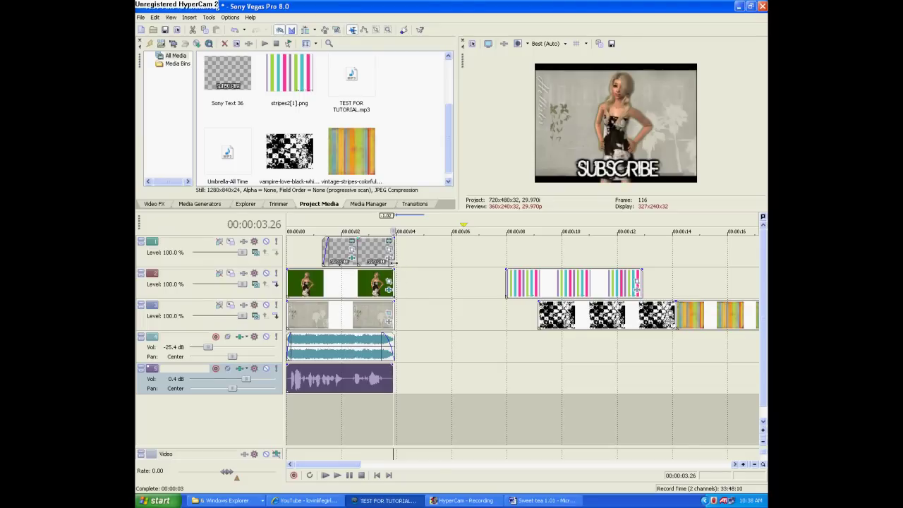
Step: Set the project template to HDV 720-30p (1280x720, 29.970 fps) and select the striped clip
click(353, 432)
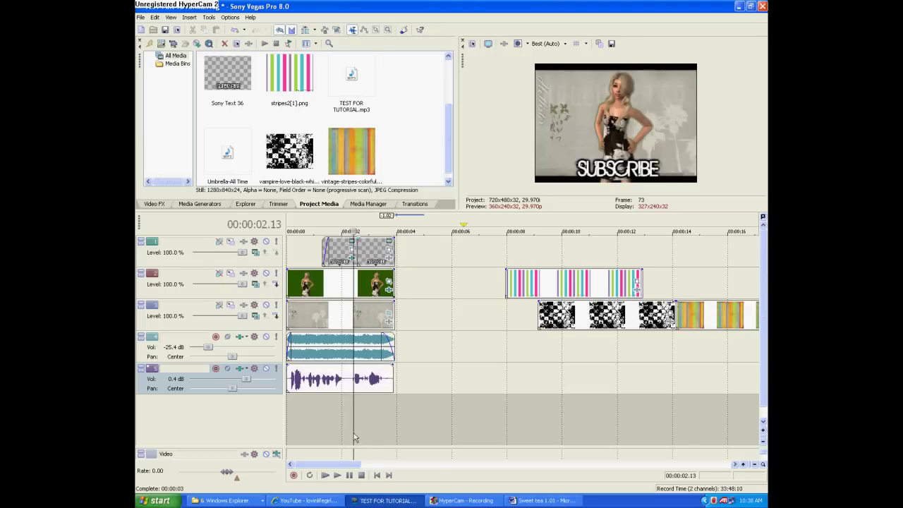
click(144, 20)
mouse_move(200, 104)
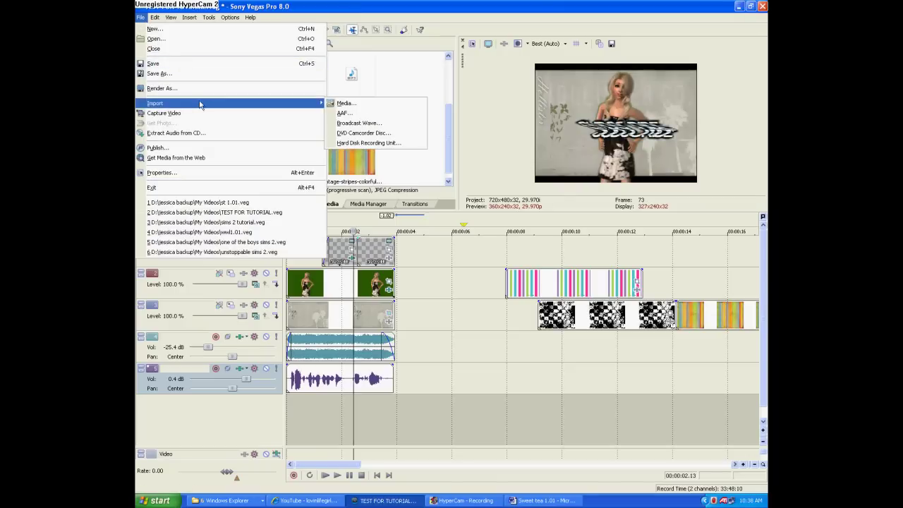
click(204, 176)
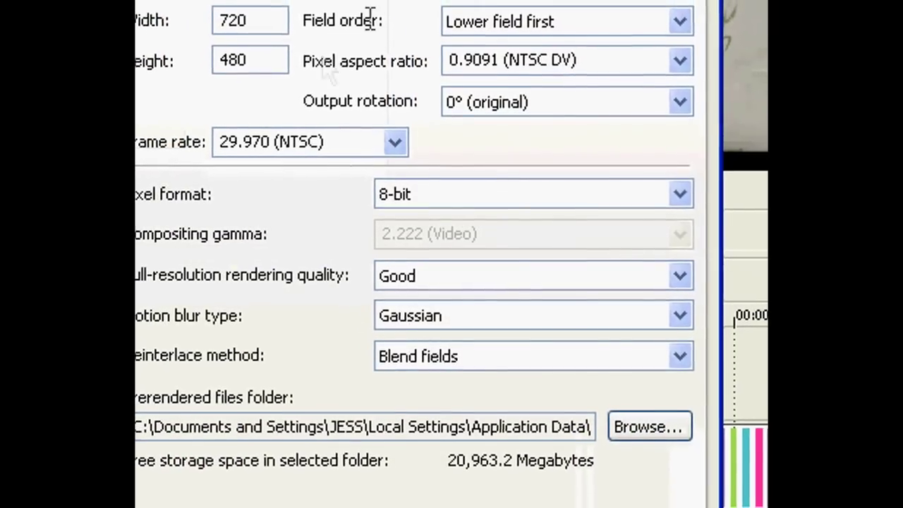
click(572, 0)
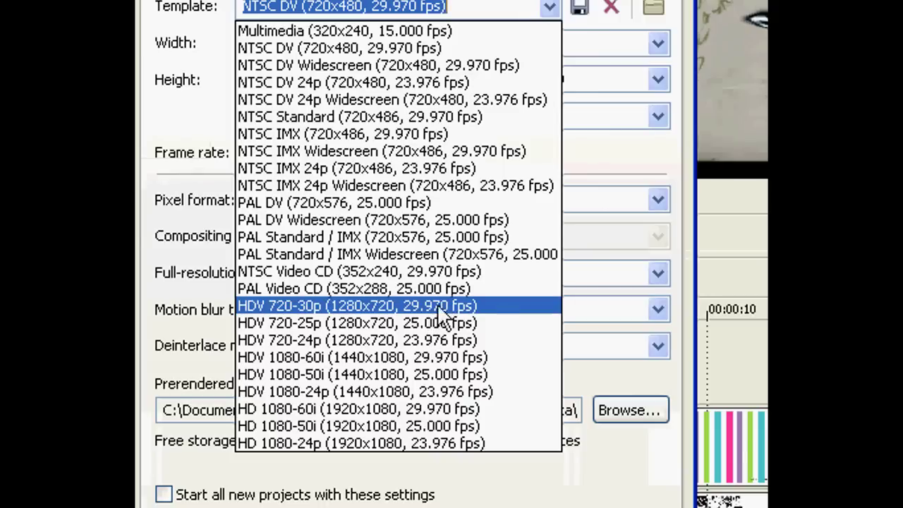
click(486, 306)
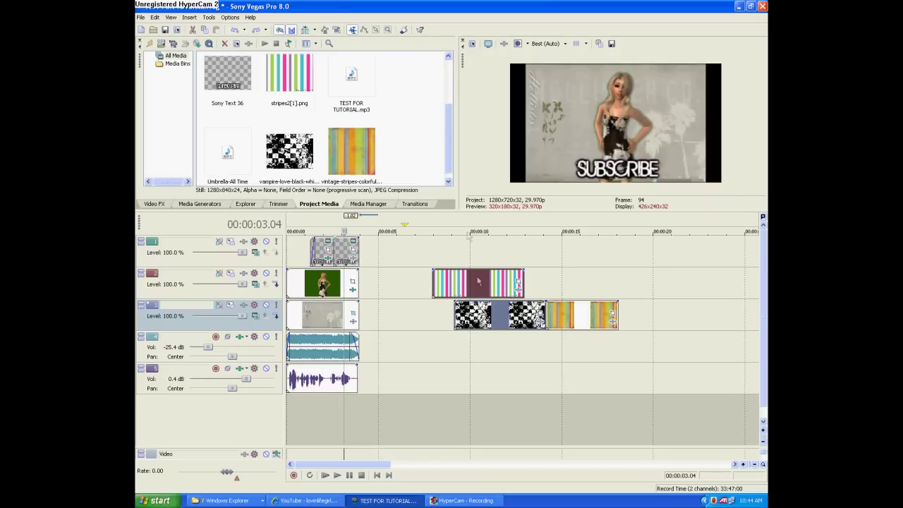
click(475, 282)
Step: Delete the striped, checkered and vintage stripes background clips
key(Delete)
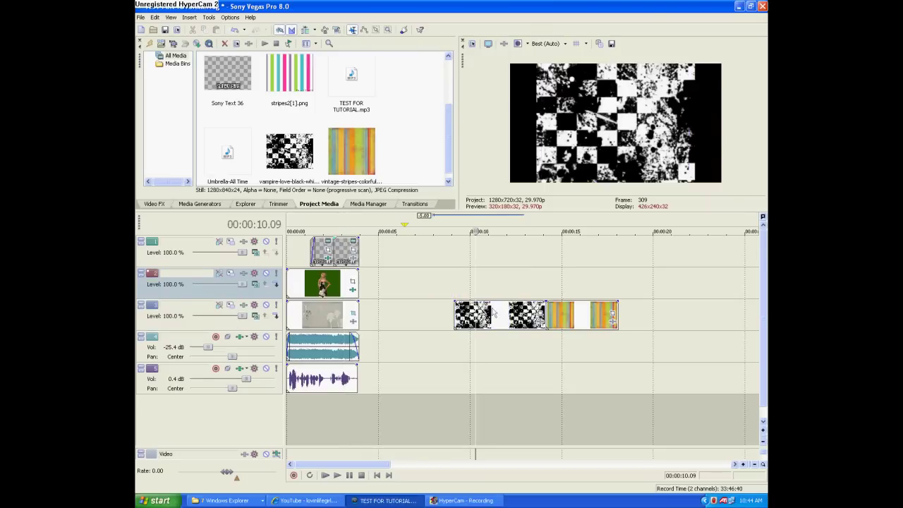
click(508, 314)
key(Delete)
click(563, 311)
key(Delete)
Step: Start a Render As with the 6 Mbps HD 720-30p Video template
click(140, 17)
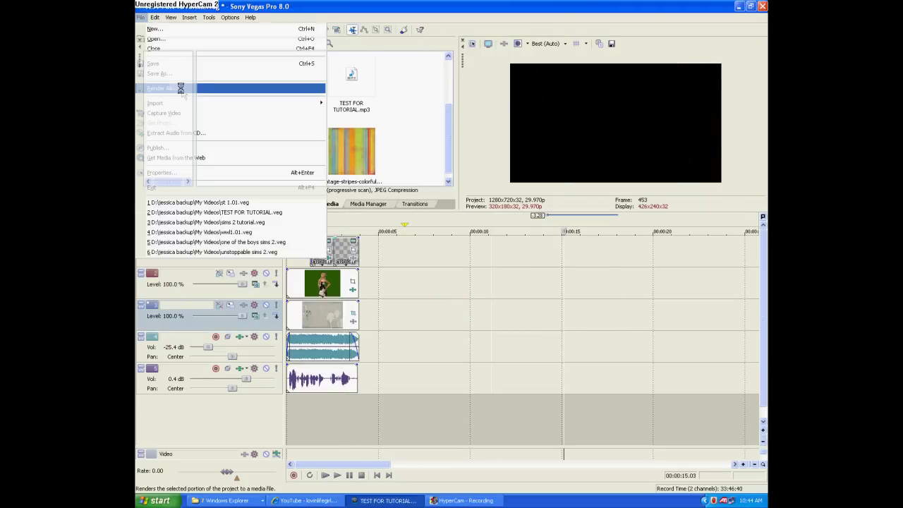
click(173, 88)
click(609, 265)
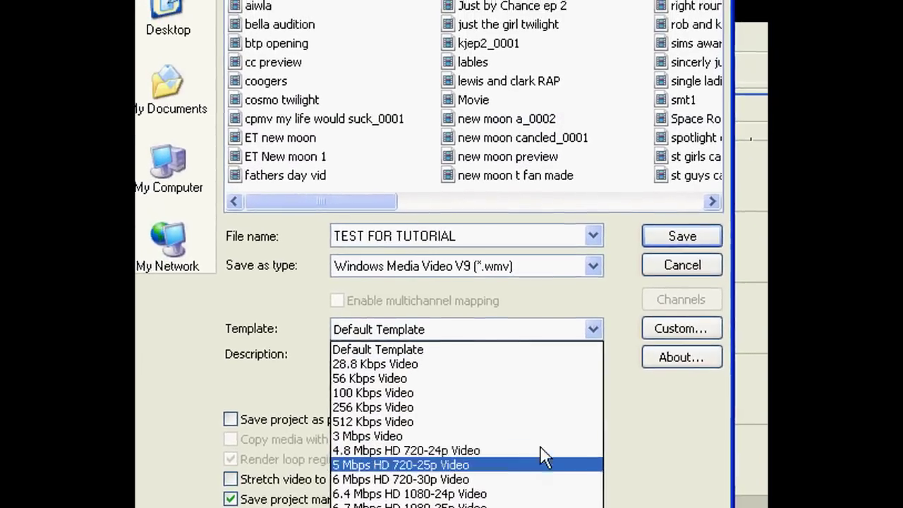
click(537, 482)
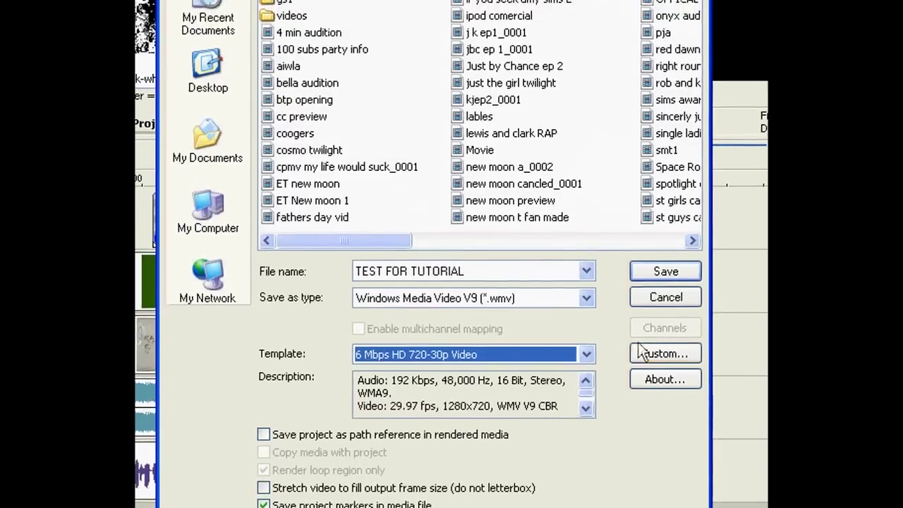
Step: Customize the render to Best quality and video smoothness 100, then render TEST FOR TUTORIAL.wmv
click(642, 364)
click(506, 120)
click(503, 206)
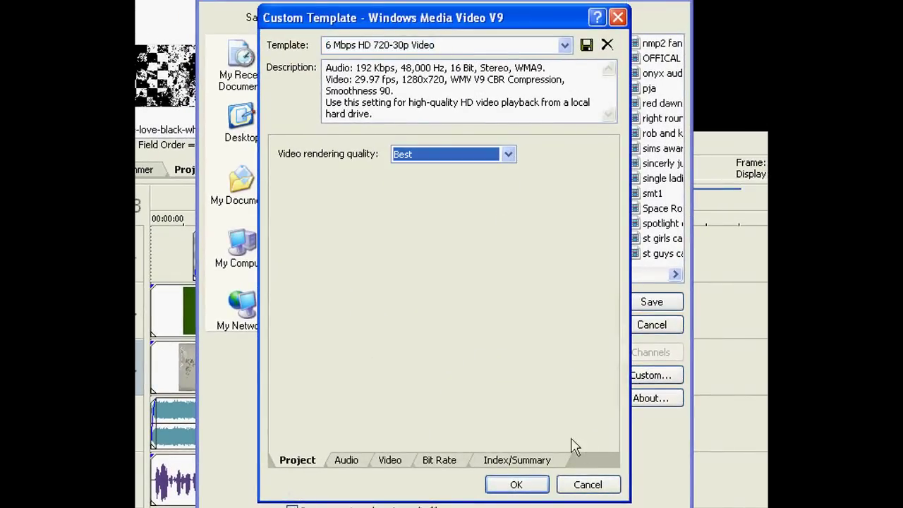
click(395, 462)
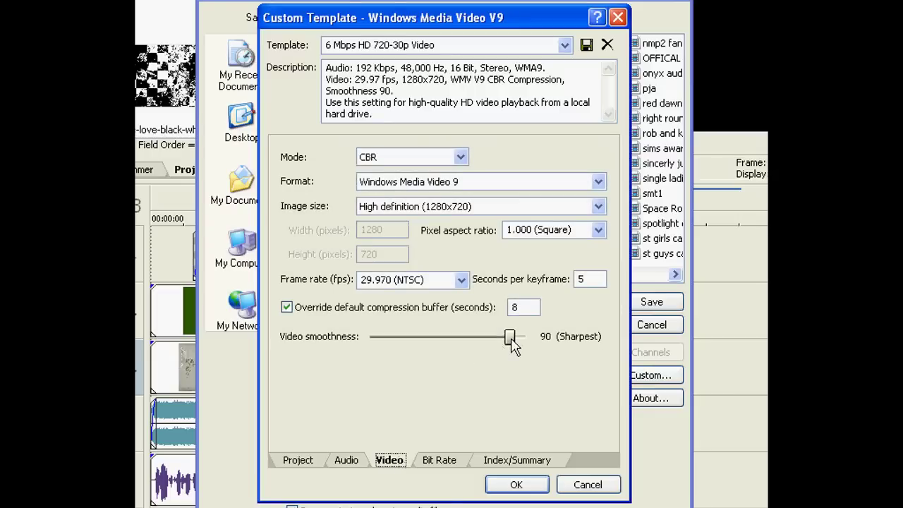
drag(509, 337, 540, 340)
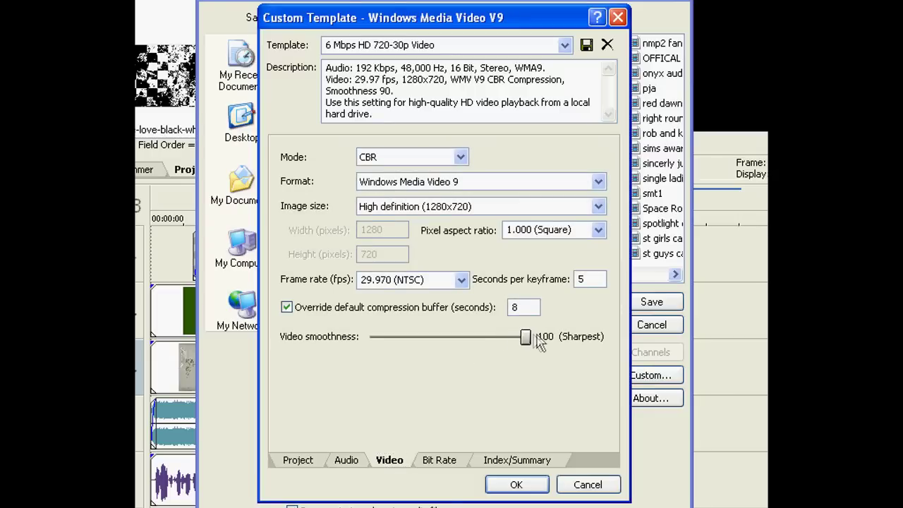
click(528, 485)
click(653, 301)
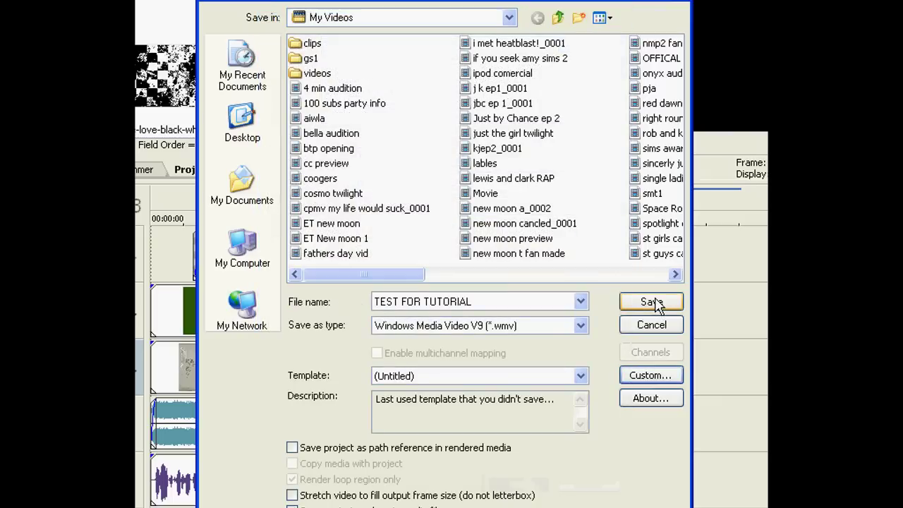